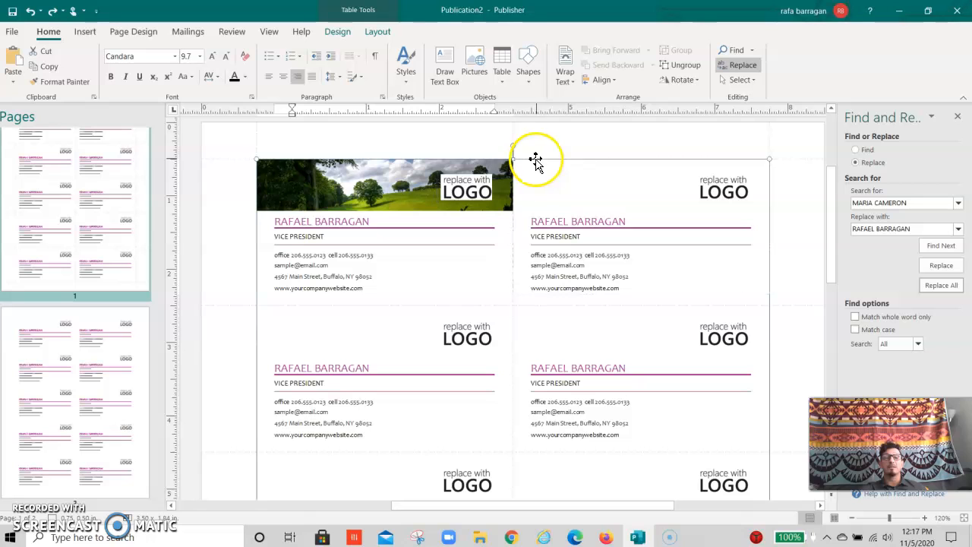
- Copy the landscape banner picture behind the first card, shifting the card table down to reach it and moving the table back
drag(536, 159, 541, 175)
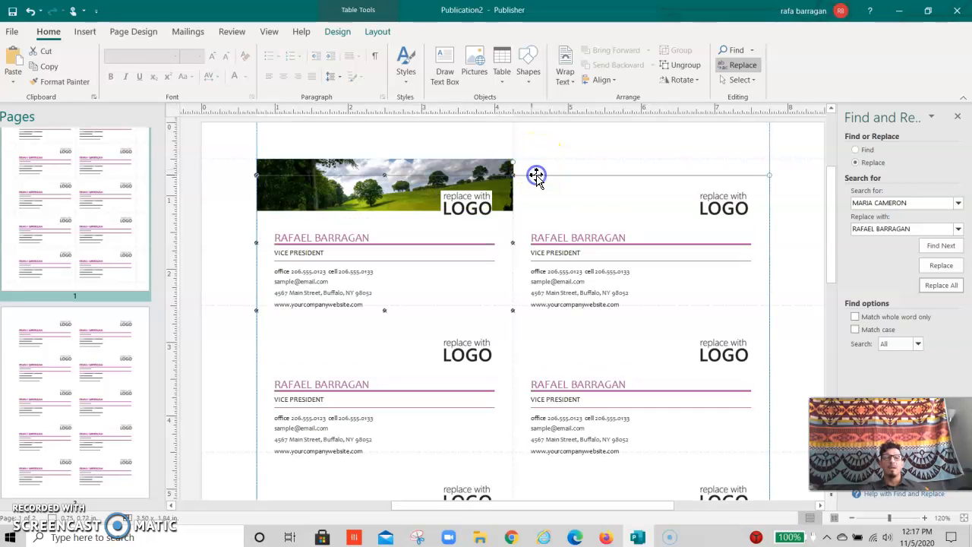
click(375, 168)
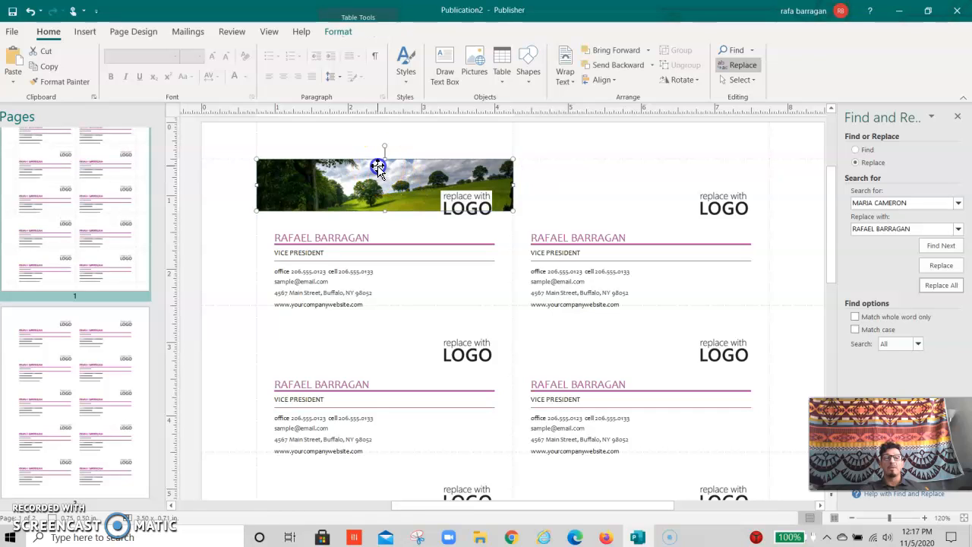
right_click(367, 169)
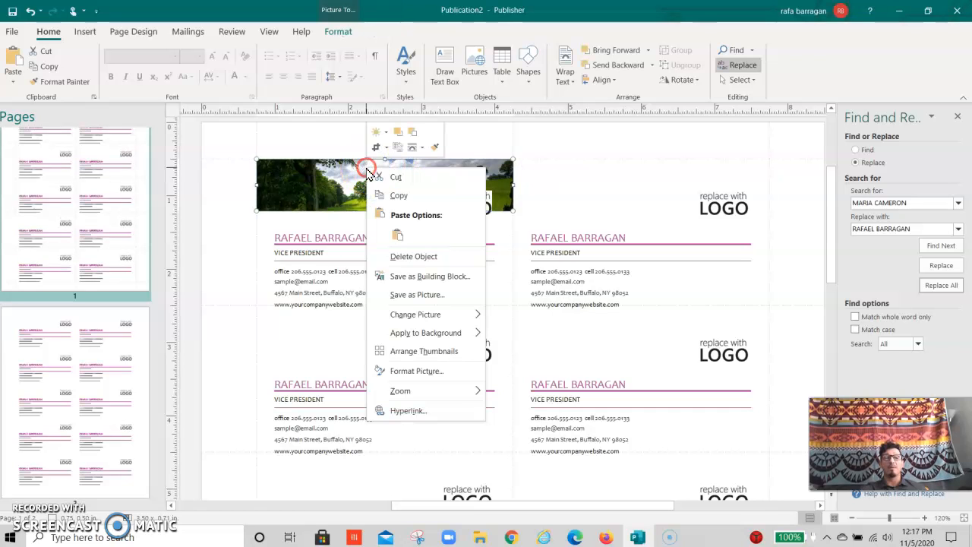
click(397, 195)
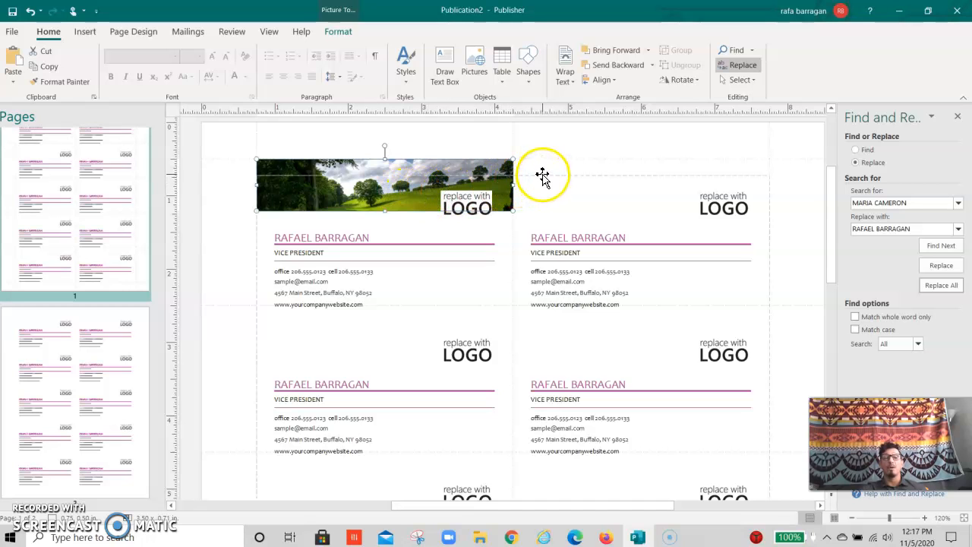
drag(542, 175, 543, 159)
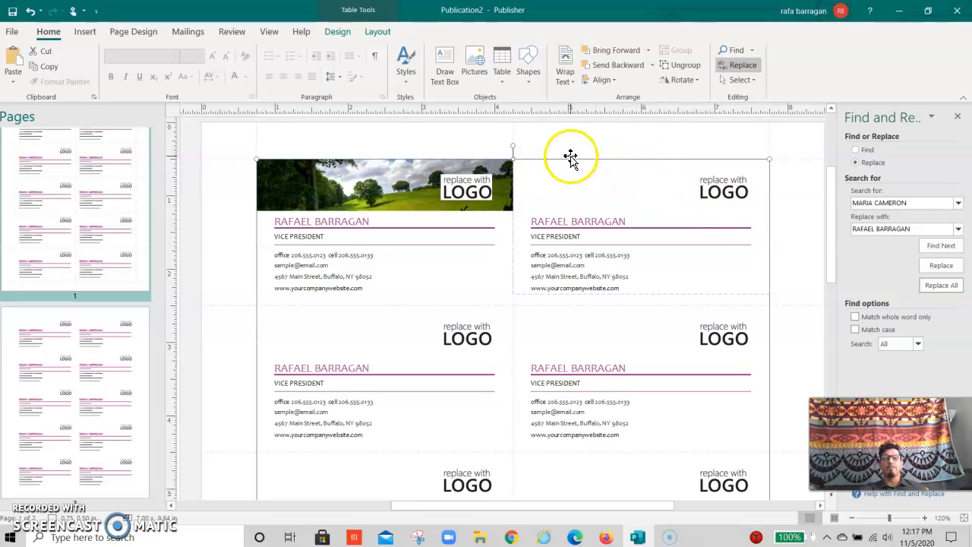
click(354, 186)
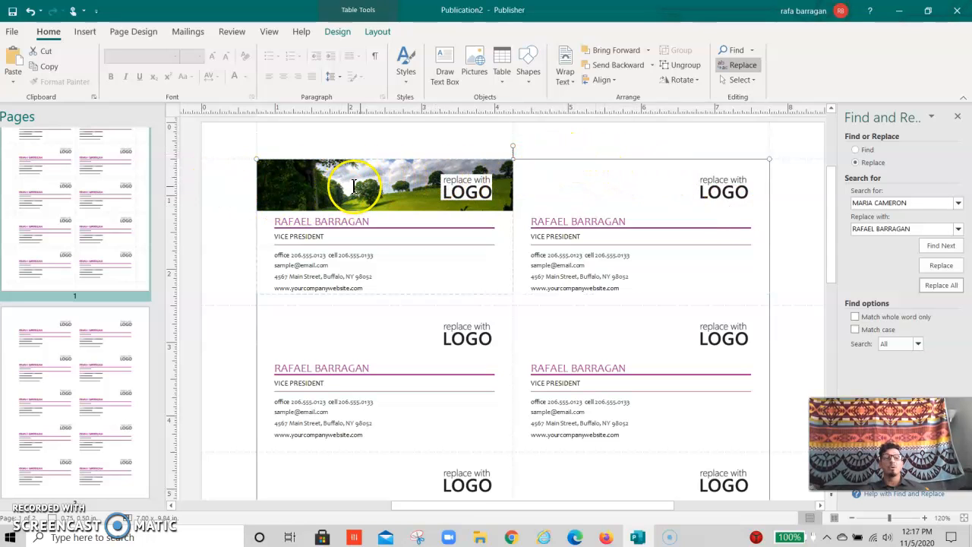
click(702, 168)
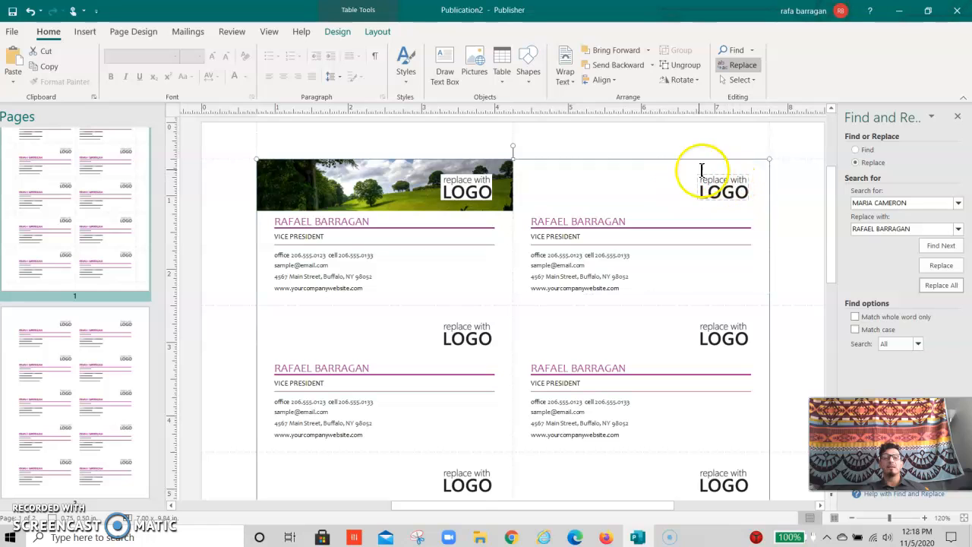
click(375, 190)
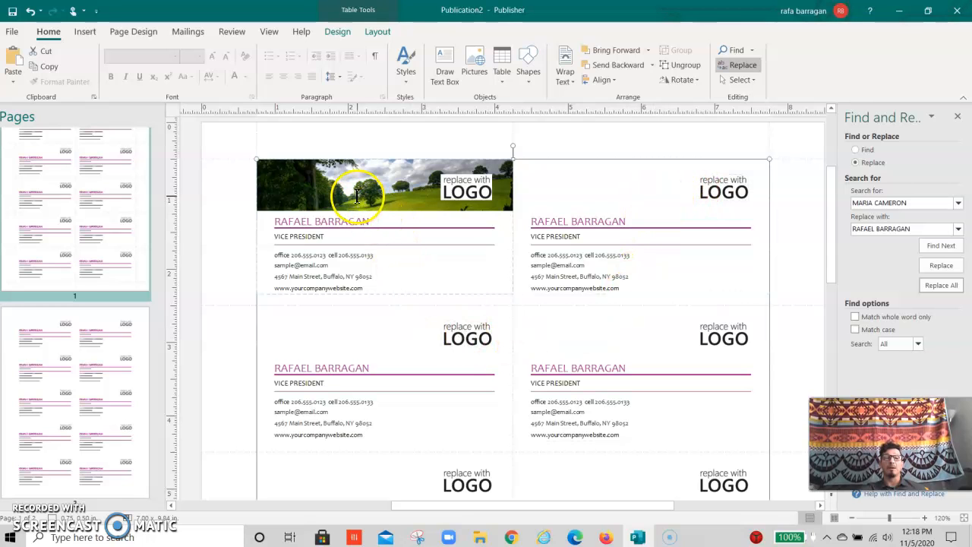
- Open page 1's master page for editing and paste the copied banner picture onto its first card position
right_click(76, 212)
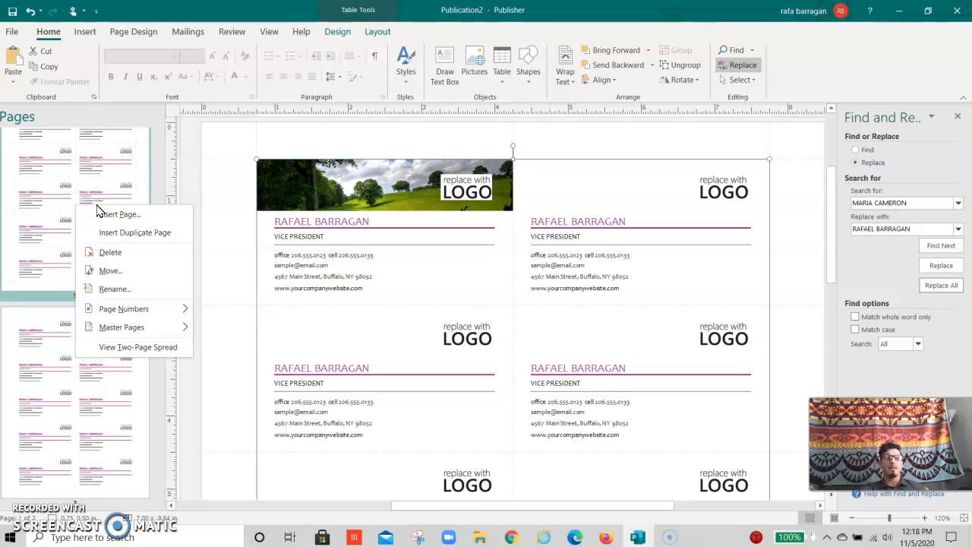
click(132, 331)
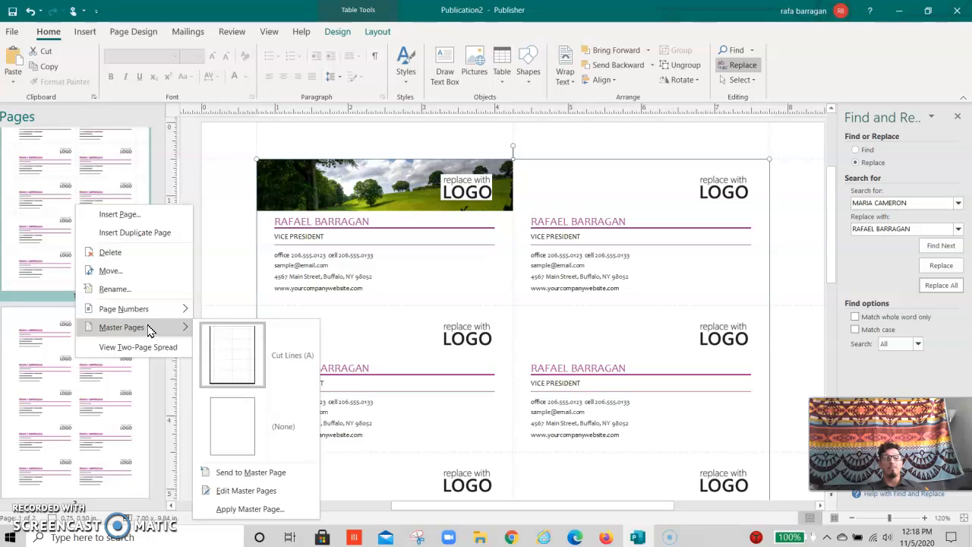
click(246, 490)
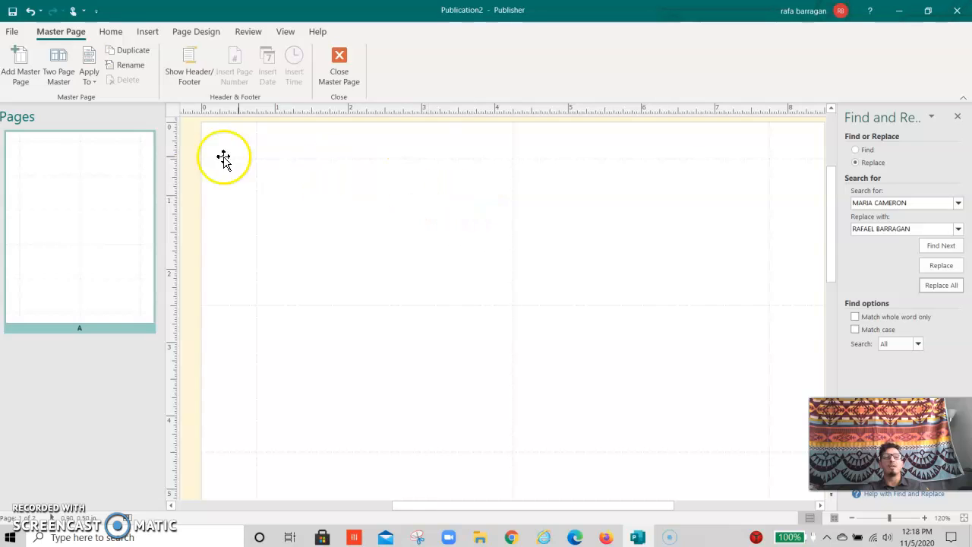
click(336, 205)
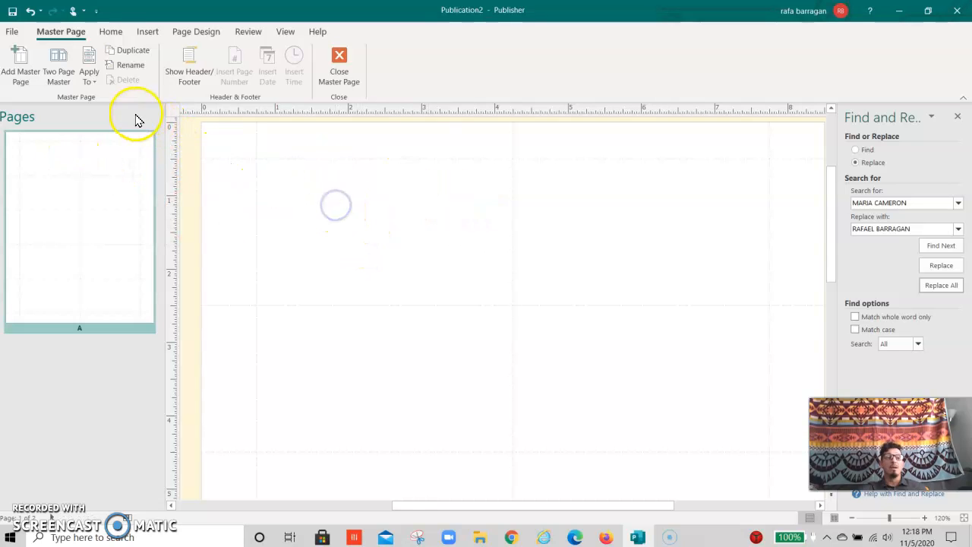
click(12, 31)
click(18, 37)
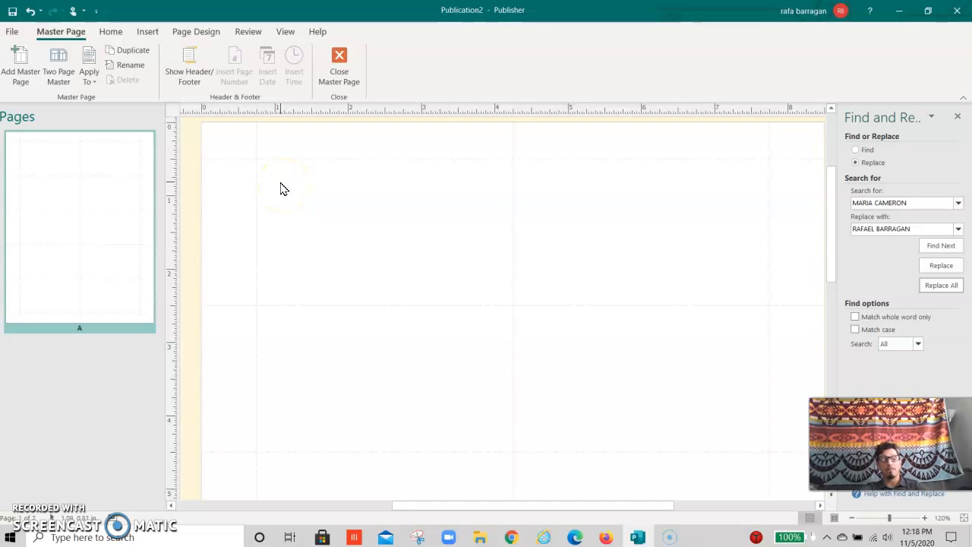
key(ctrl+v)
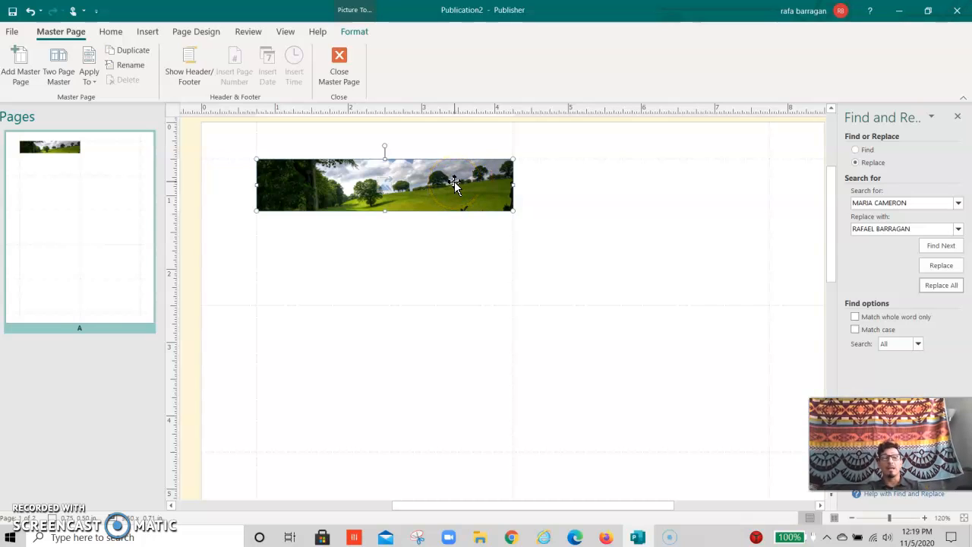
- Duplicate the banner onto the second card of the first row, and copy both banners to the second card row
drag(455, 184, 714, 187)
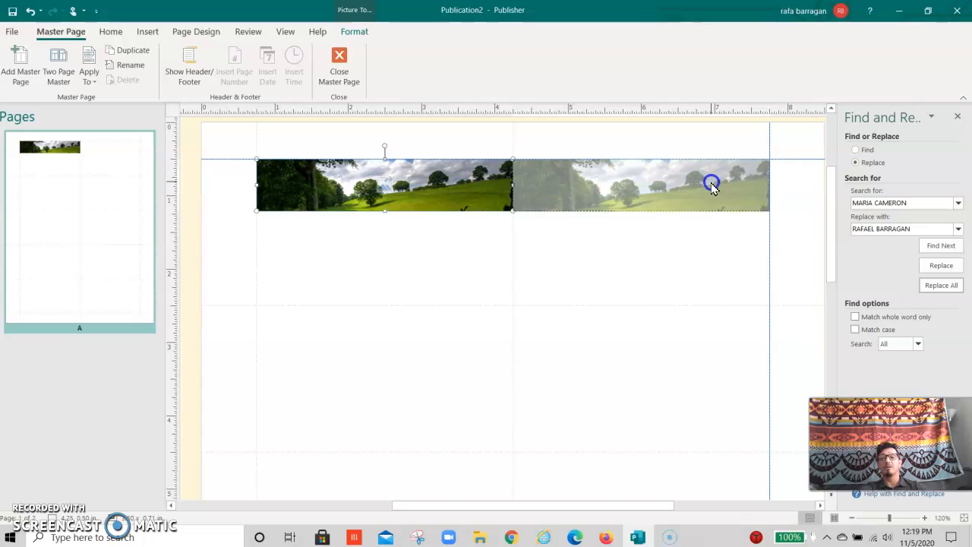
drag(712, 187, 714, 188)
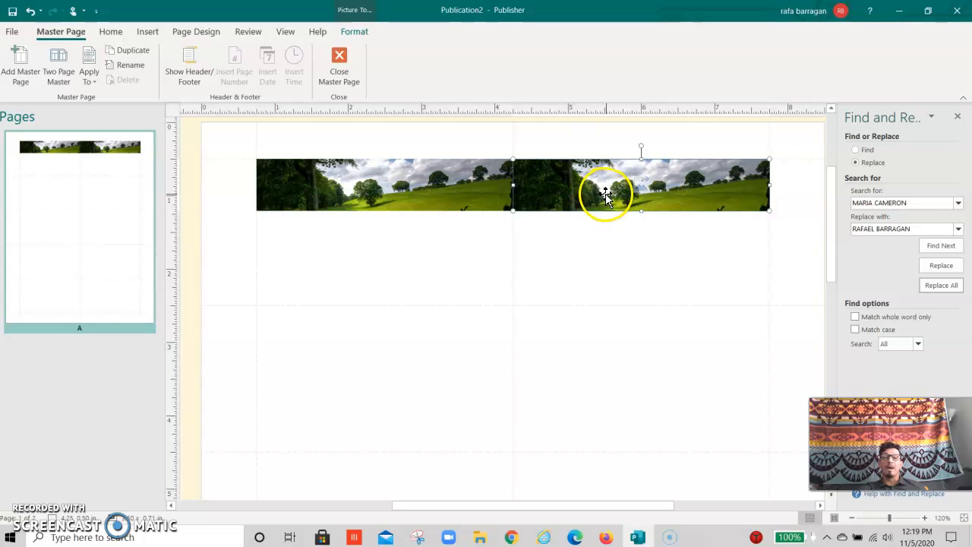
shift+click(420, 194)
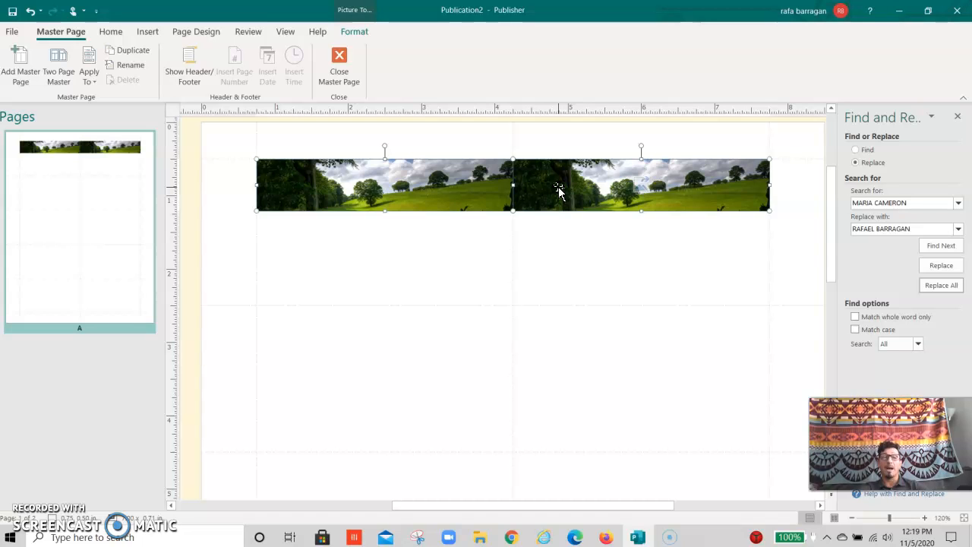
drag(559, 191, 555, 339)
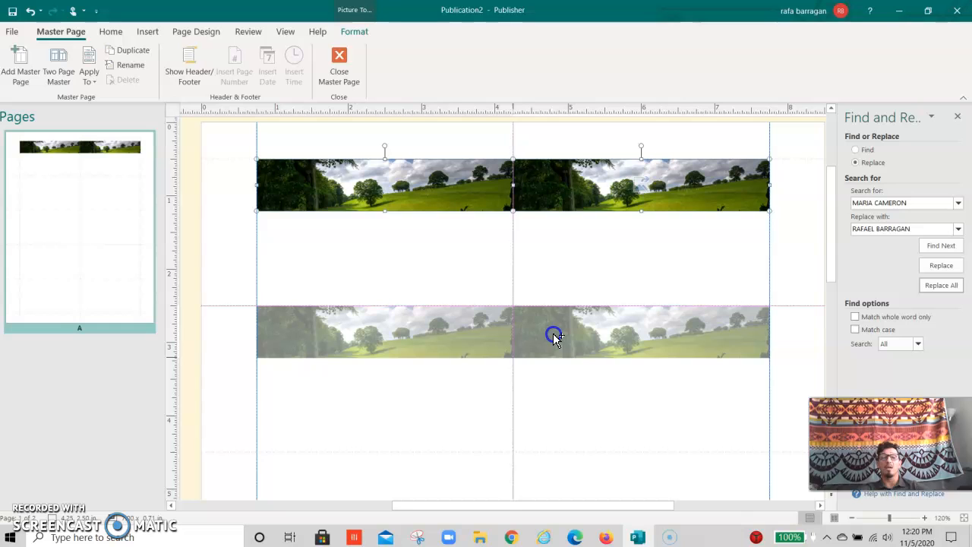
drag(554, 338, 554, 339)
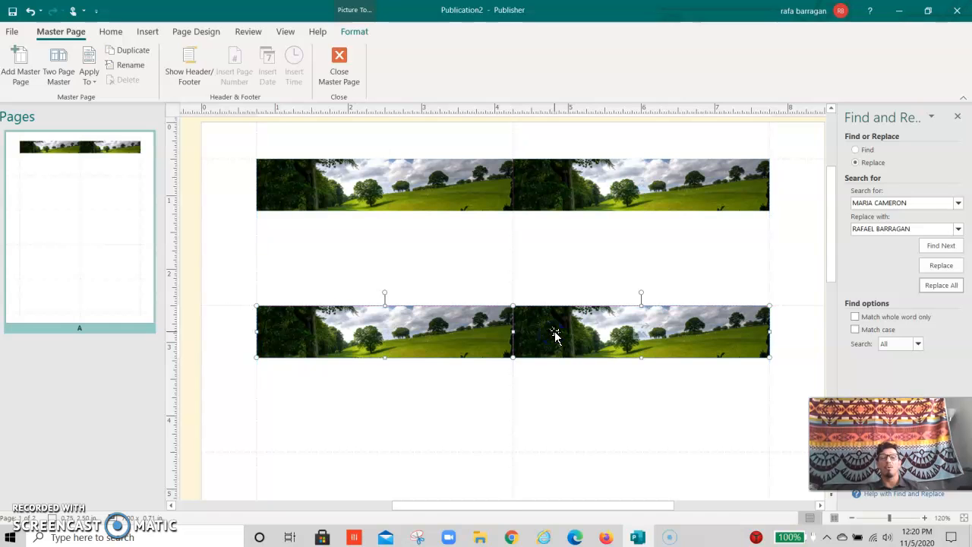
- Duplicate the banner pair onto the third, fourth and fifth card rows, aligned to the cut lines, and close the master page
scroll(575, 342, down, 3)
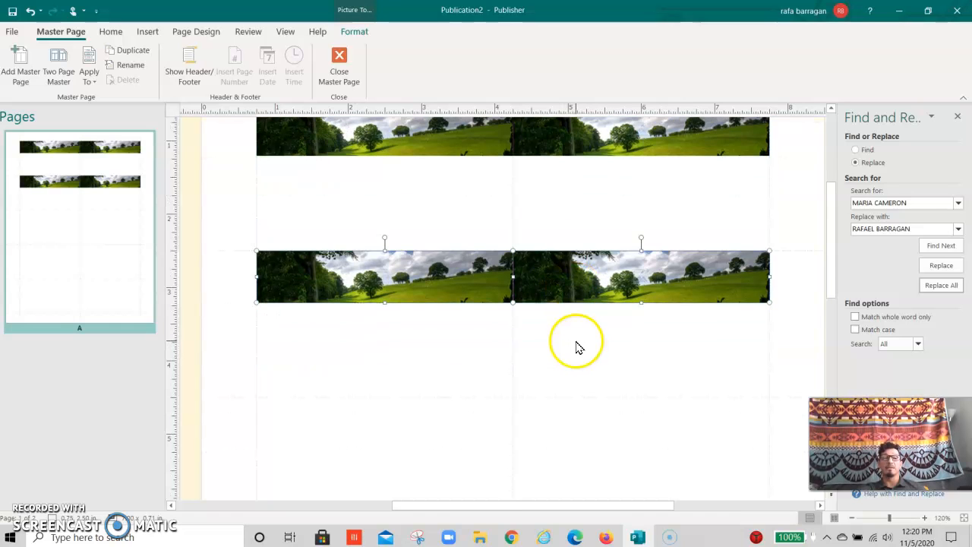
scroll(577, 344, down, 2)
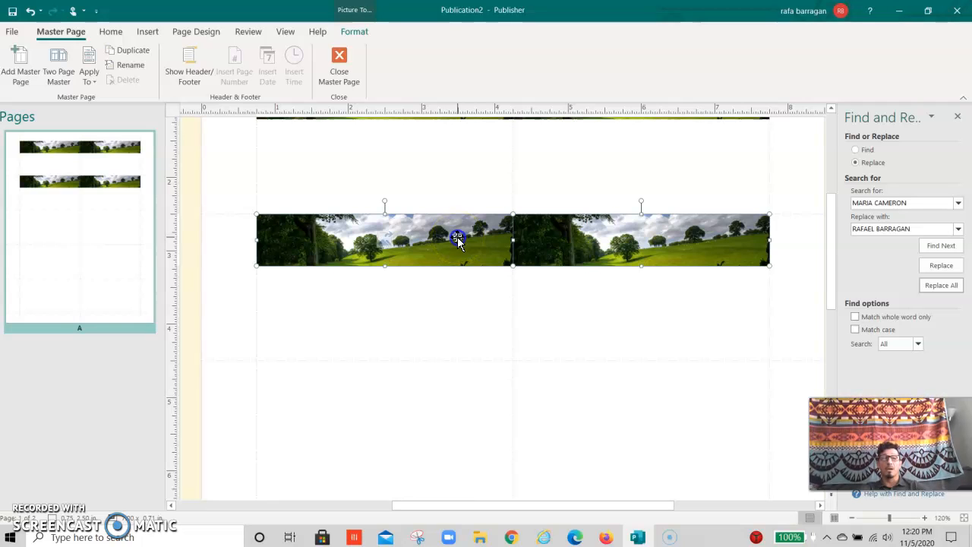
drag(459, 241, 452, 388)
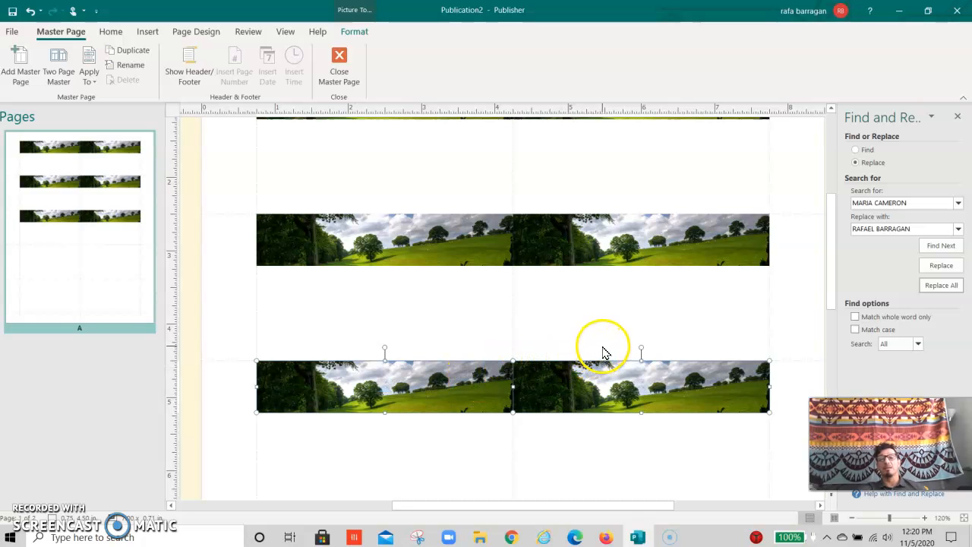
scroll(595, 359, down, 5)
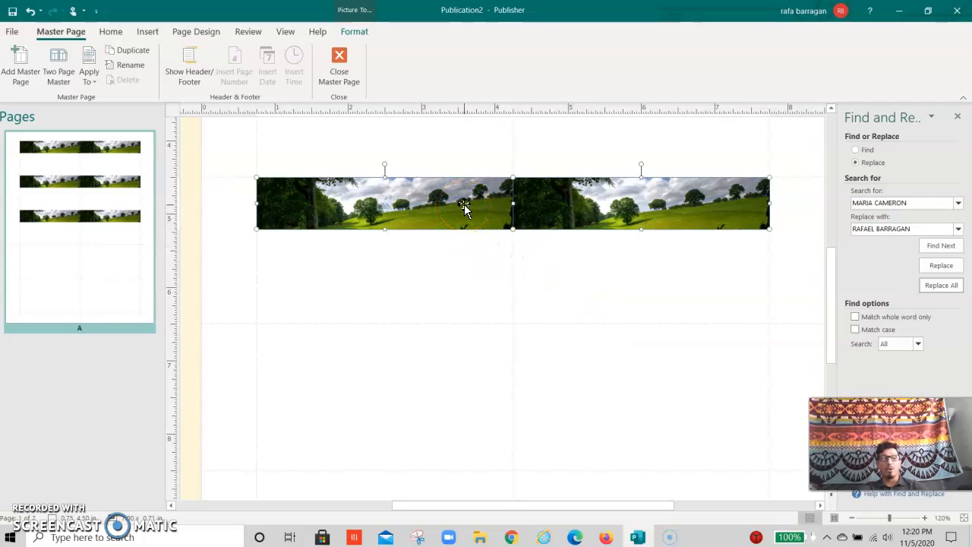
drag(465, 209, 466, 355)
scroll(486, 330, down, 2)
scroll(502, 316, down, 3)
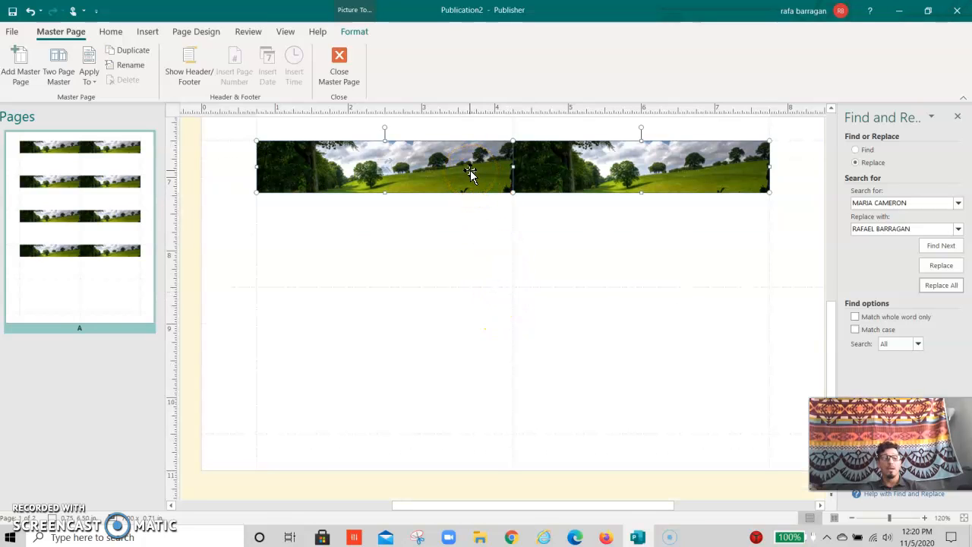
drag(470, 173, 474, 321)
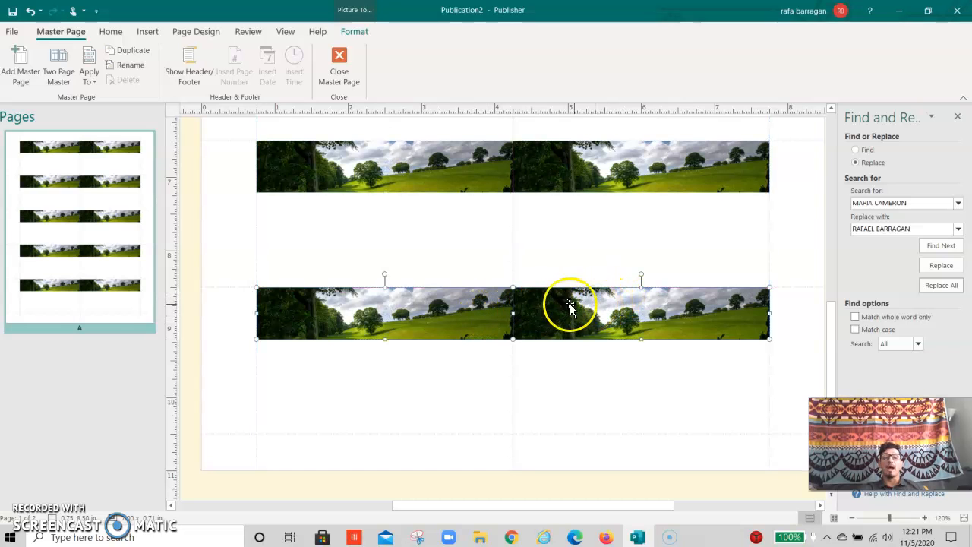
click(344, 76)
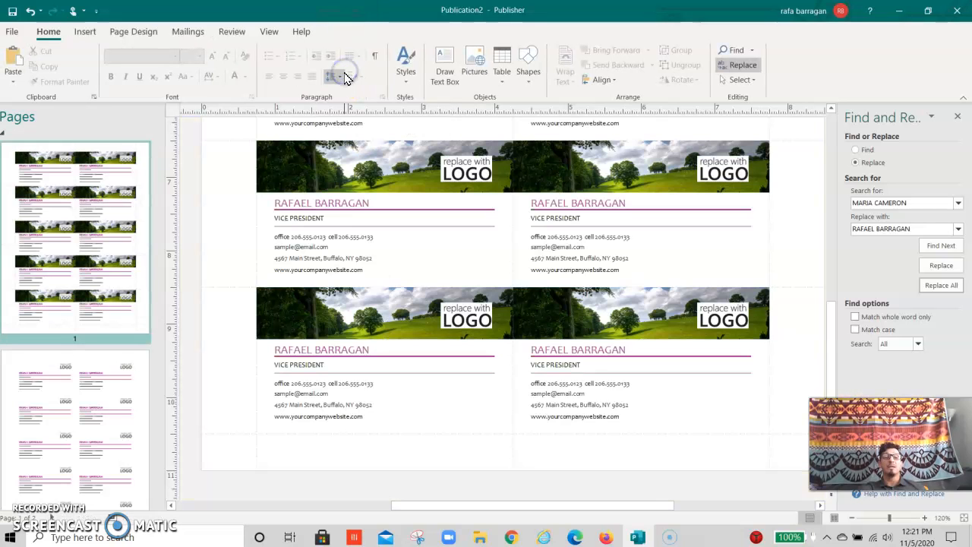
- Check that the banner picture sits behind every business card on page 1
scroll(528, 304, down, 2)
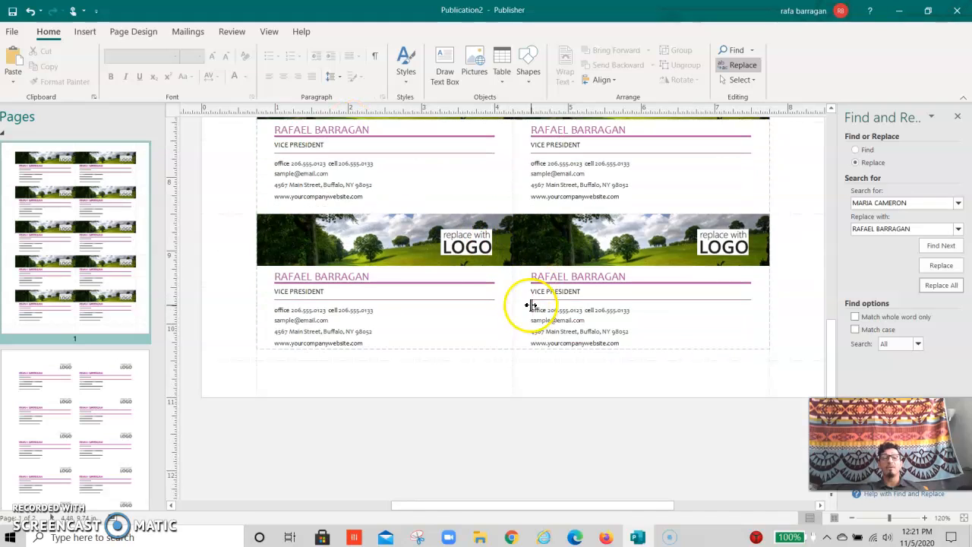
scroll(547, 297, up, 5)
scroll(561, 298, down, 2)
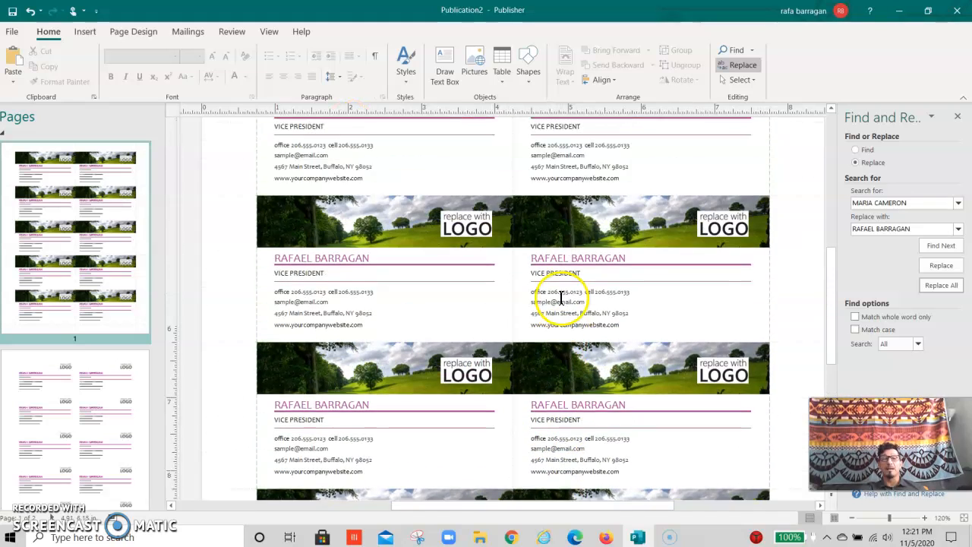
scroll(563, 296, up, 3)
scroll(563, 296, up, 2)
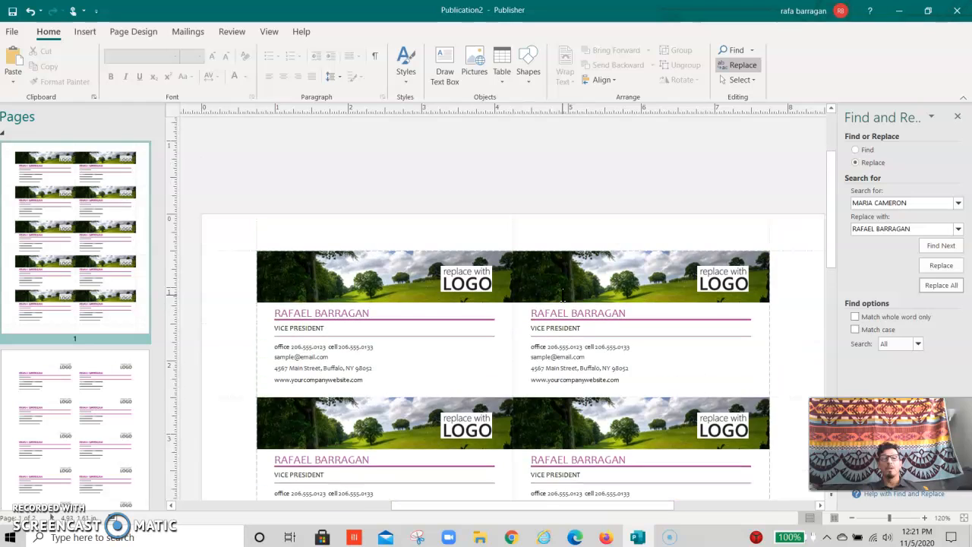
scroll(558, 296, down, 4)
scroll(304, 353, down, 2)
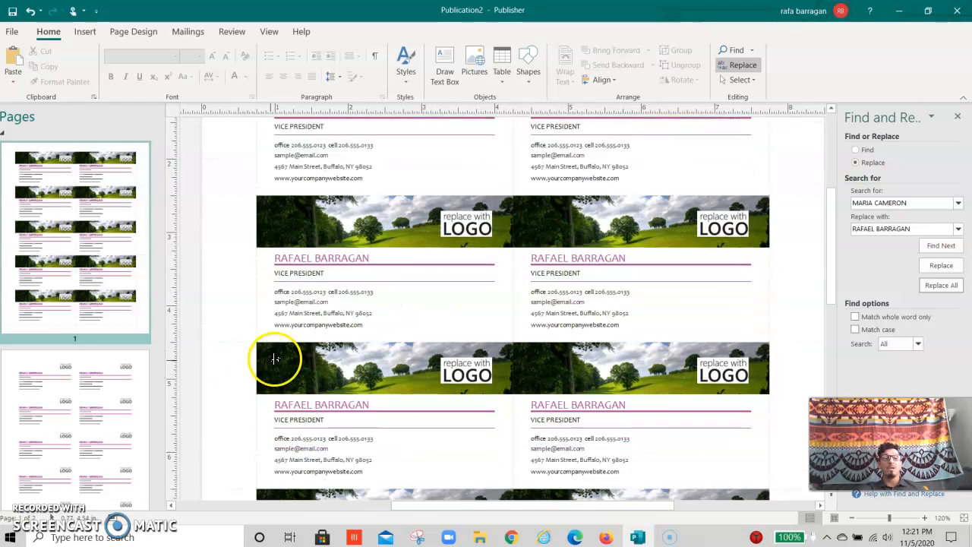
scroll(87, 423, down, 1)
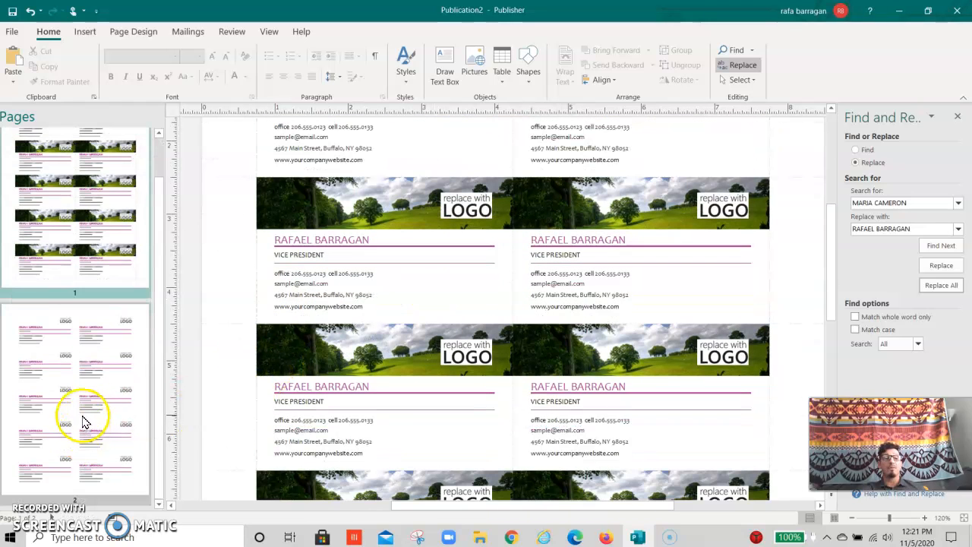
- Delete page 2, the sheet of cards without banner pictures, along with its objects
click(73, 377)
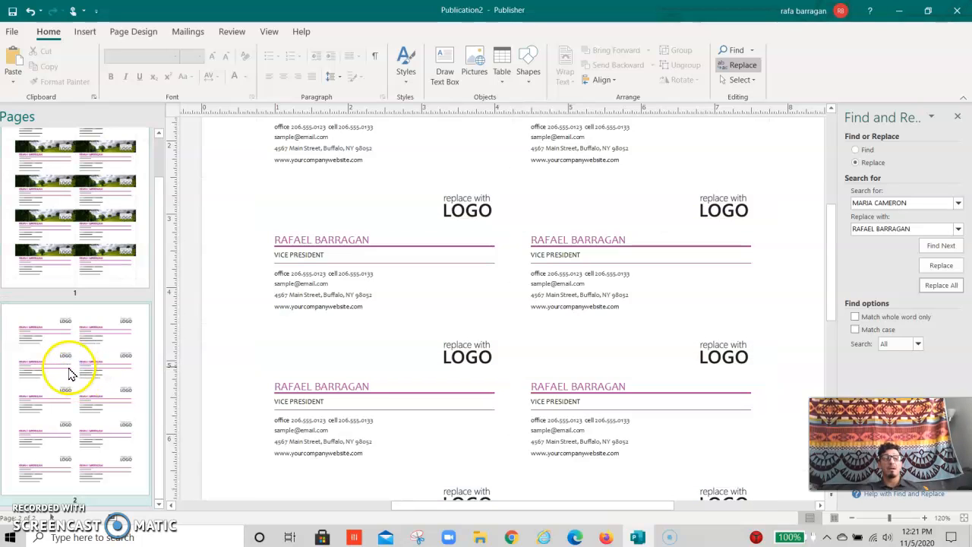
right_click(83, 367)
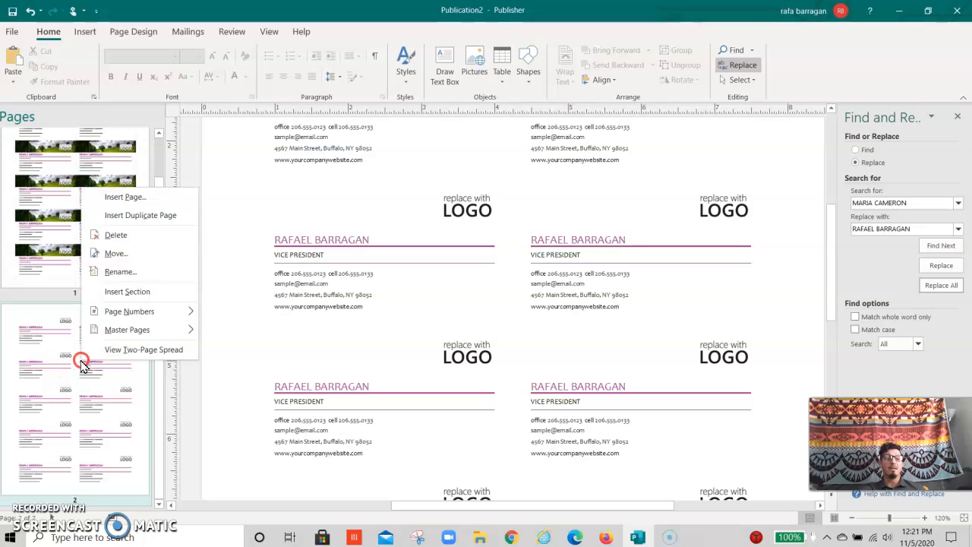
click(118, 236)
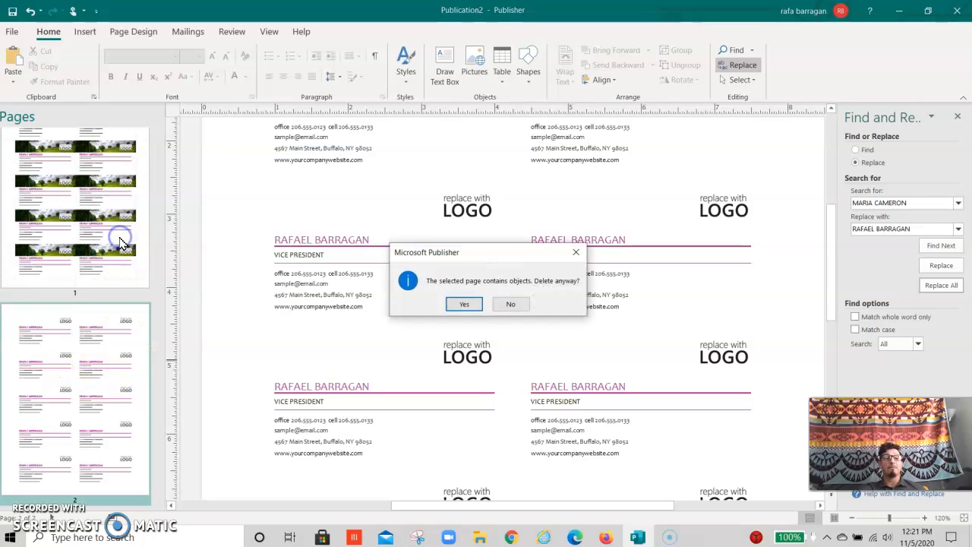
click(465, 305)
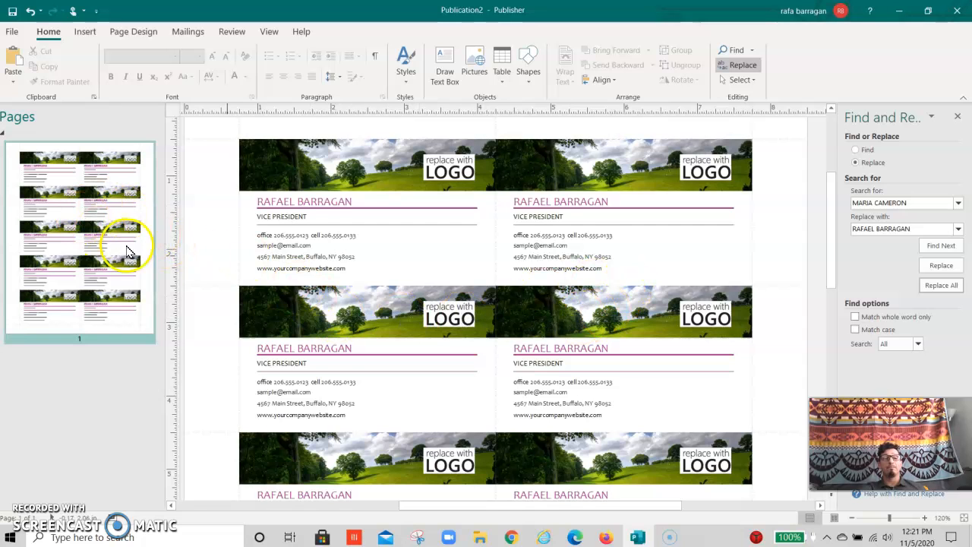
- Select the card table at the first card of the page
scroll(646, 312, up, 3)
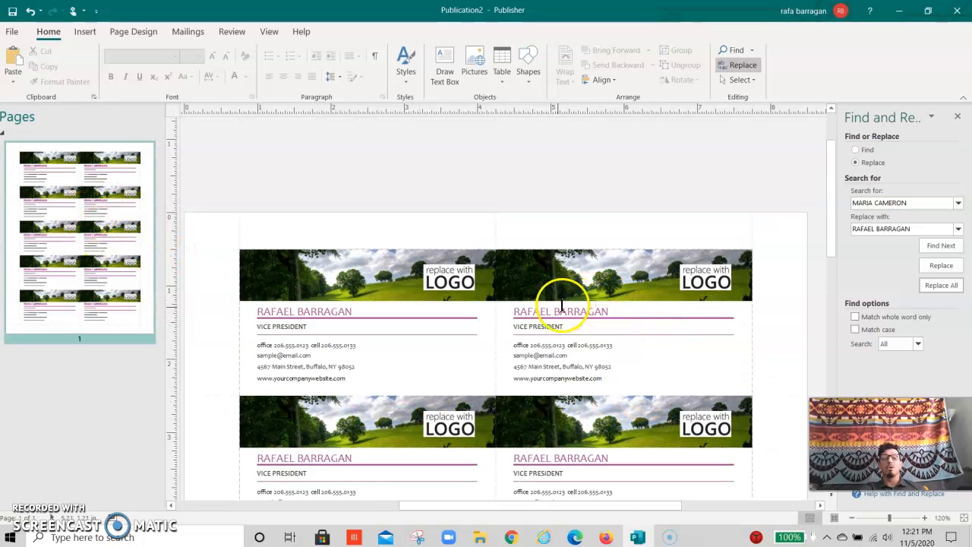
click(363, 271)
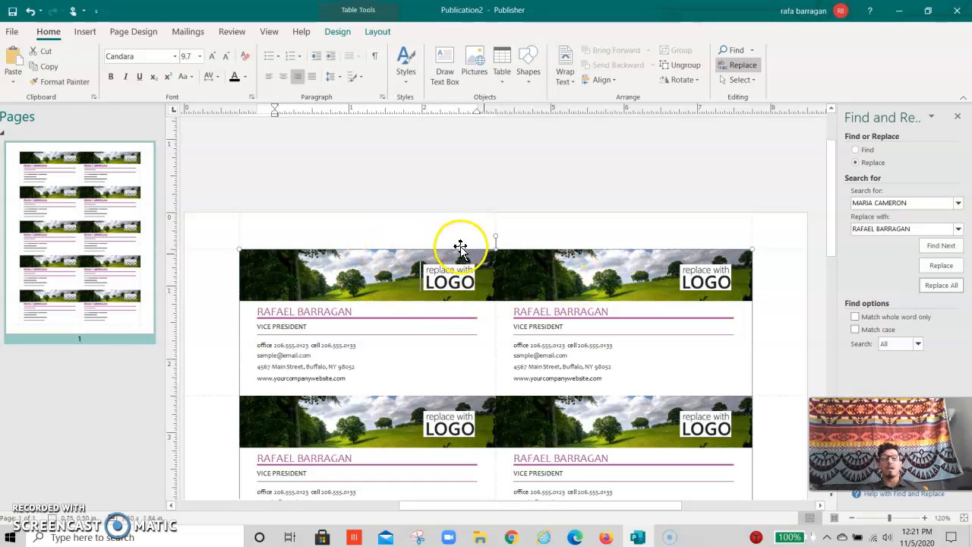